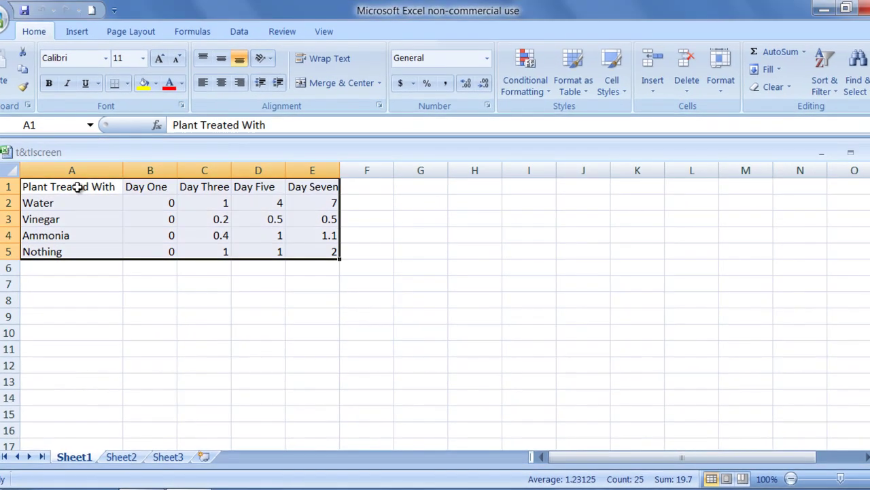
# Step: Select only the header and Water rows (A1:E2) as a sample chart range, and clear the selection
pyautogui.click(311, 301)
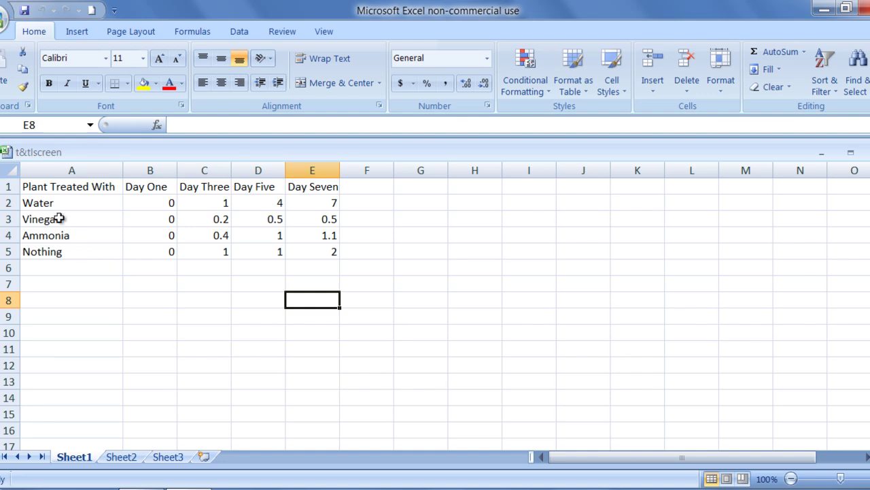
pyautogui.moveTo(41, 186); pyautogui.dragTo(331, 204)
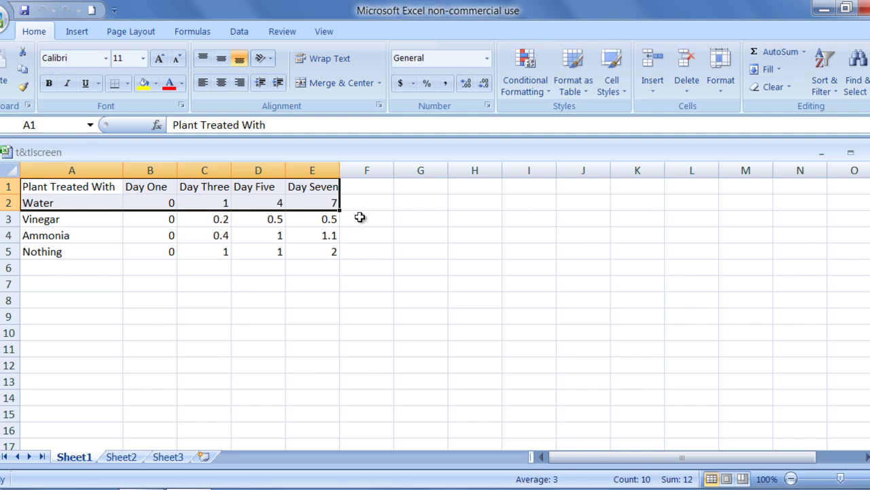
pyautogui.click(365, 220)
# Step: Select the non-adjacent header and Vinegar rows together as a sample chart range, and clear the selection
pyautogui.click(53, 188)
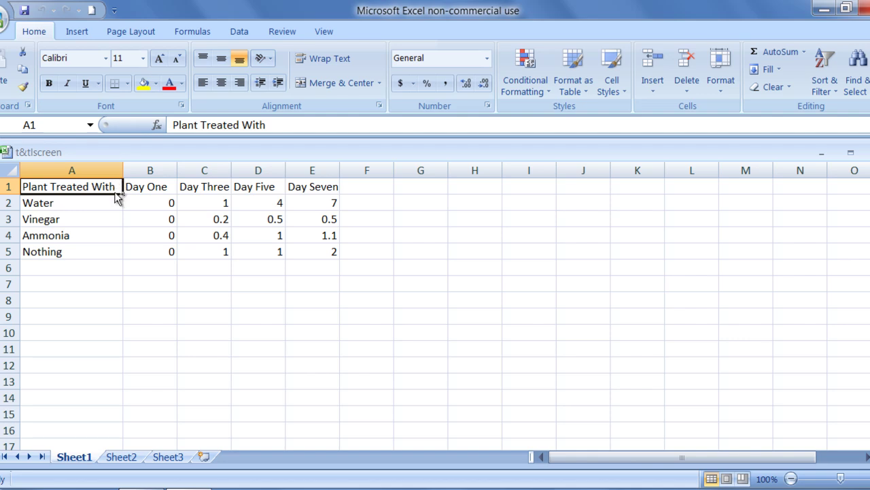
pyautogui.moveTo(111, 191); pyautogui.dragTo(296, 188)
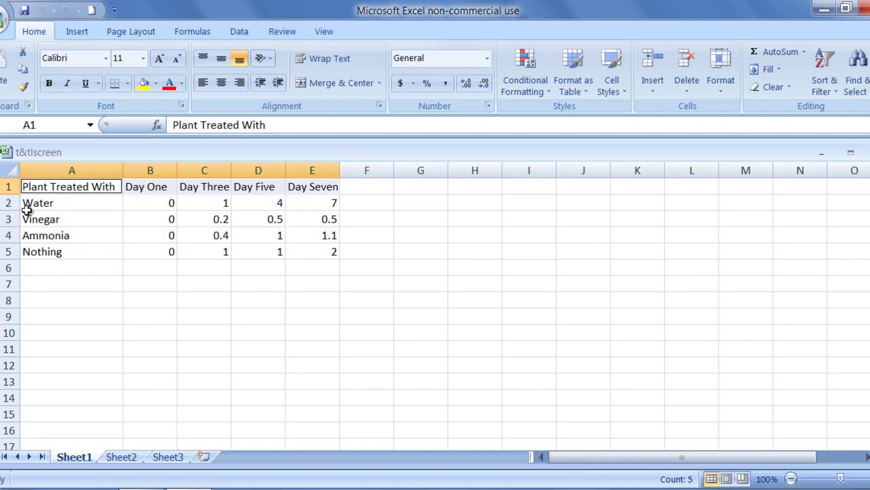
pyautogui.moveTo(25, 219); pyautogui.dragTo(312, 222)
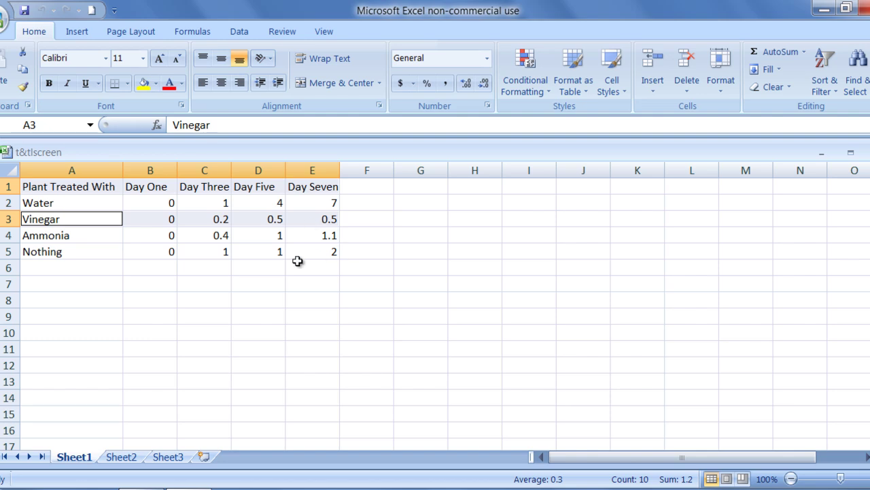
pyautogui.click(276, 284)
# Step: Select the whole plant data table A1:E5 and bring up the full set of chart types for it
pyautogui.moveTo(92, 184); pyautogui.dragTo(320, 253)
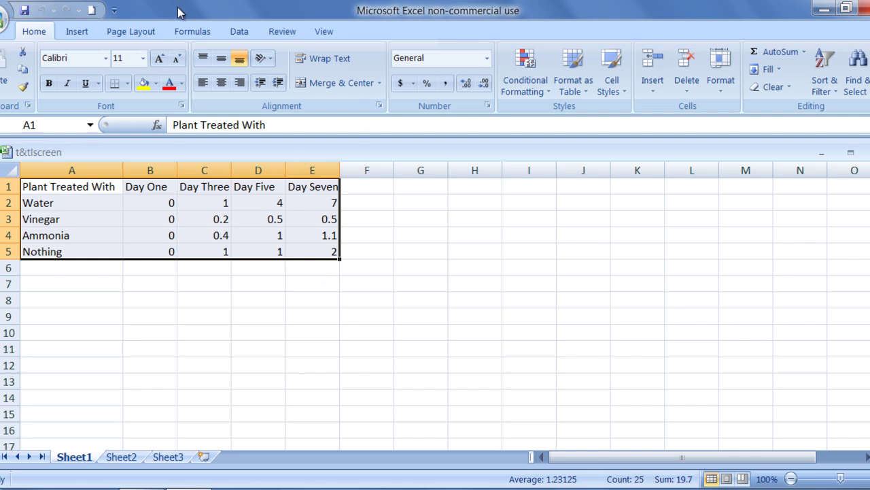
pyautogui.click(72, 38)
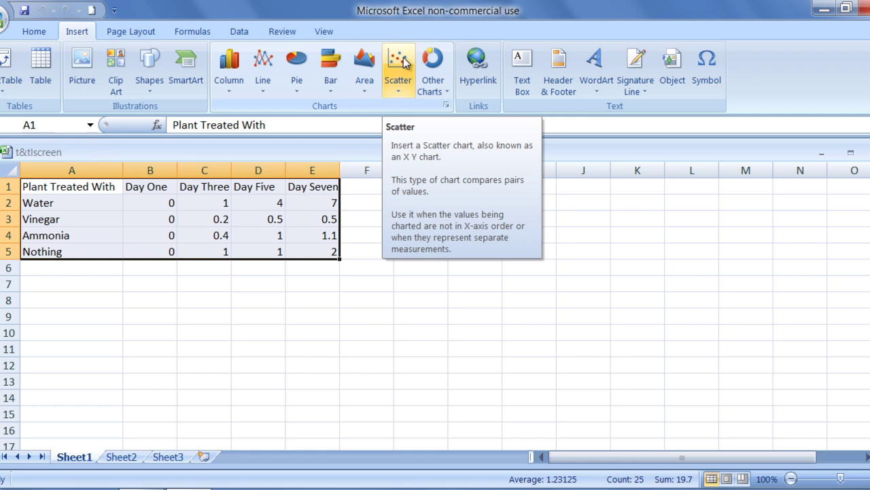
pyautogui.click(447, 107)
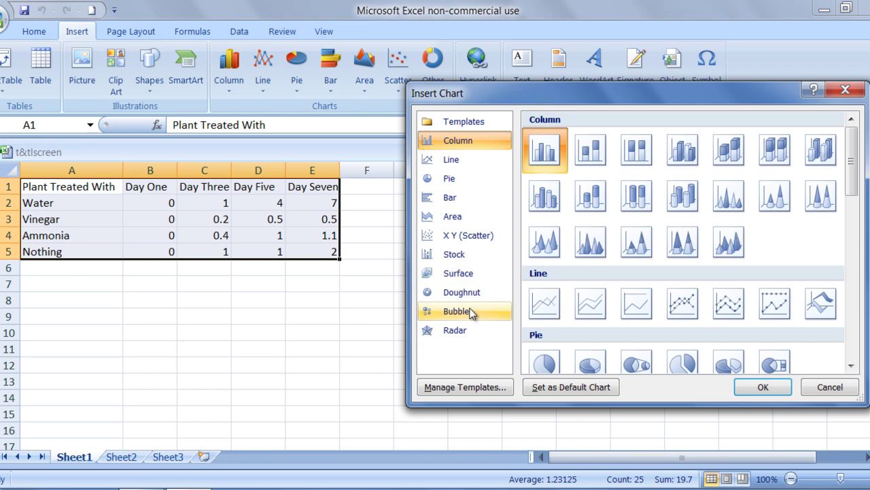
# Step: Browse the Line, Pie, Bar and X Y (Scatter) chart categories to compare their subtypes
pyautogui.click(460, 159)
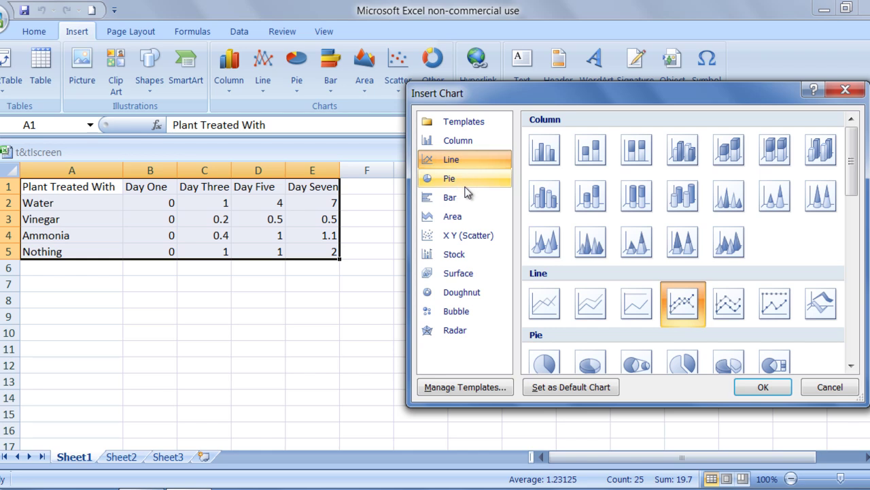
pyautogui.click(465, 180)
pyautogui.click(469, 199)
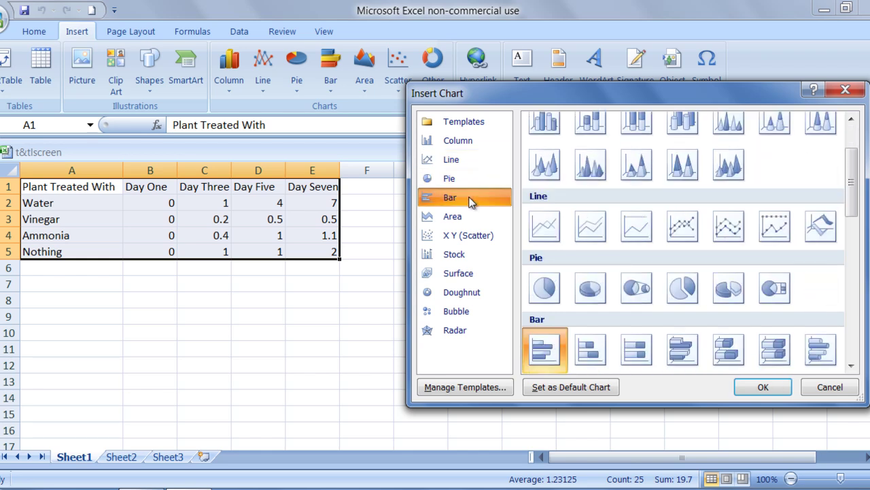
pyautogui.click(472, 161)
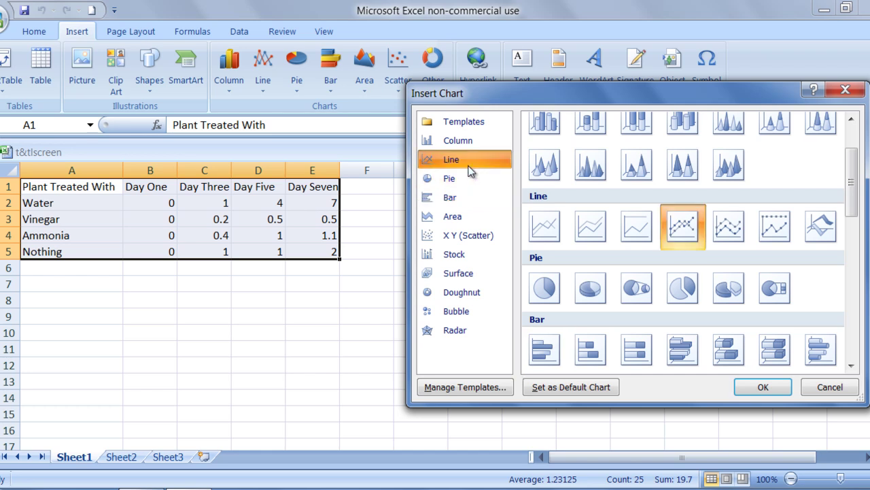
pyautogui.click(483, 241)
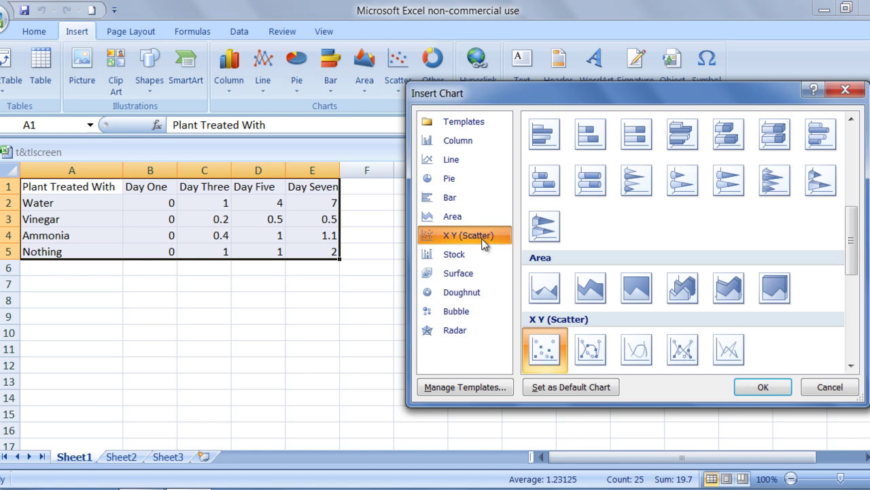
# Step: Insert a basic line chart without markers from the selected plant data
pyautogui.click(465, 163)
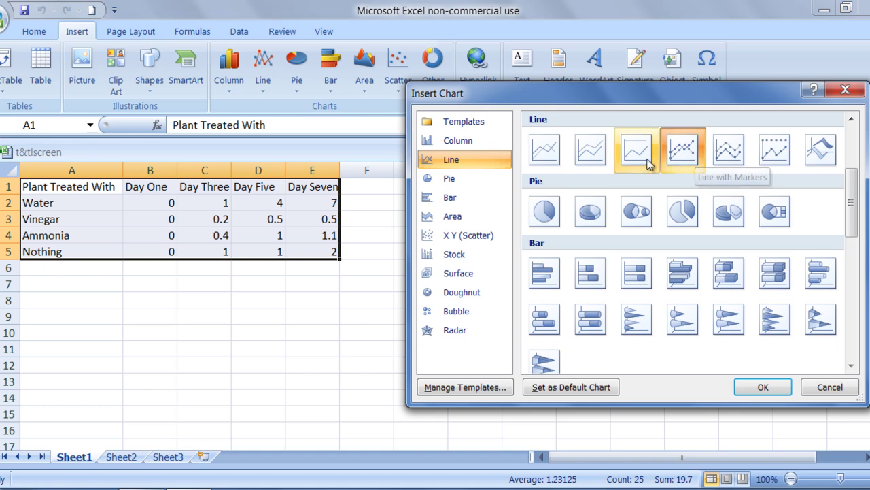
pyautogui.click(556, 161)
pyautogui.doubleClick(556, 160)
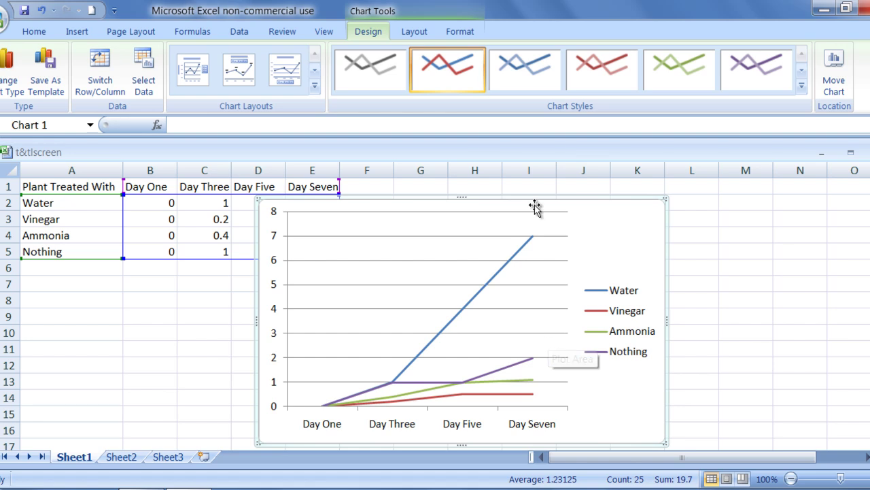
# Step: Apply the first chart layout, with a chart title and vertical axis title, and the dark multicolour chart Style 42
pyautogui.moveTo(356, 20)
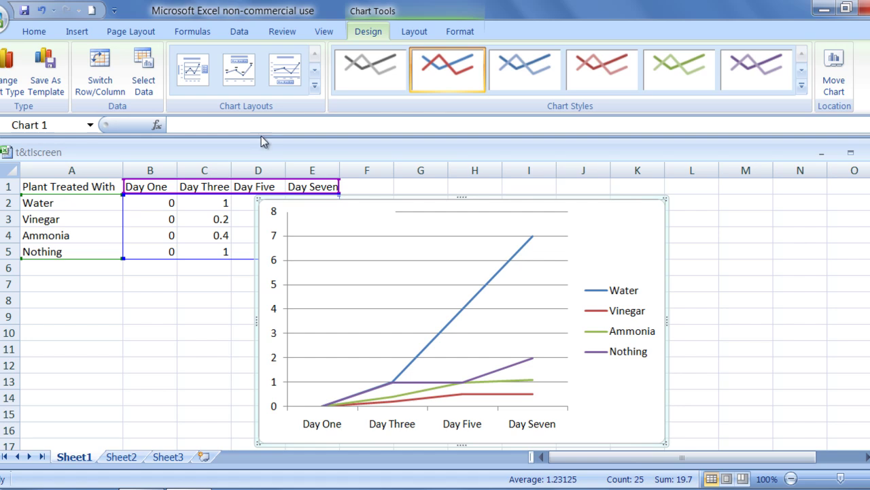
pyautogui.click(193, 69)
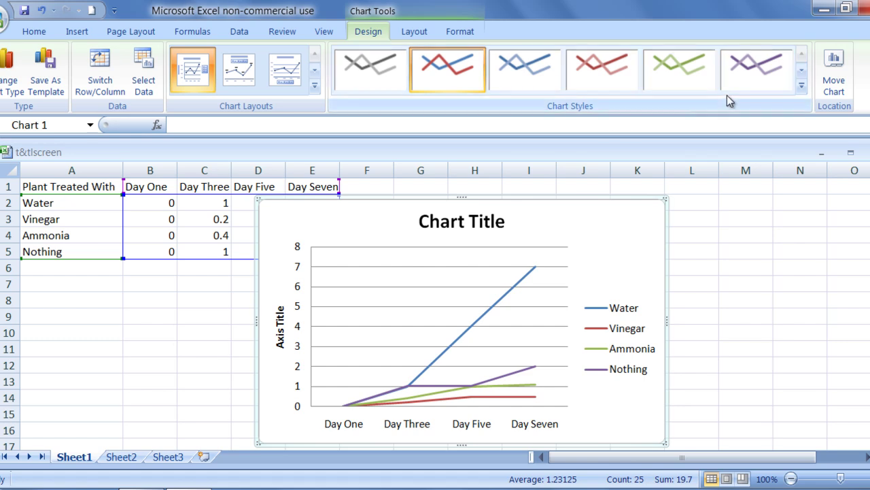
pyautogui.click(800, 89)
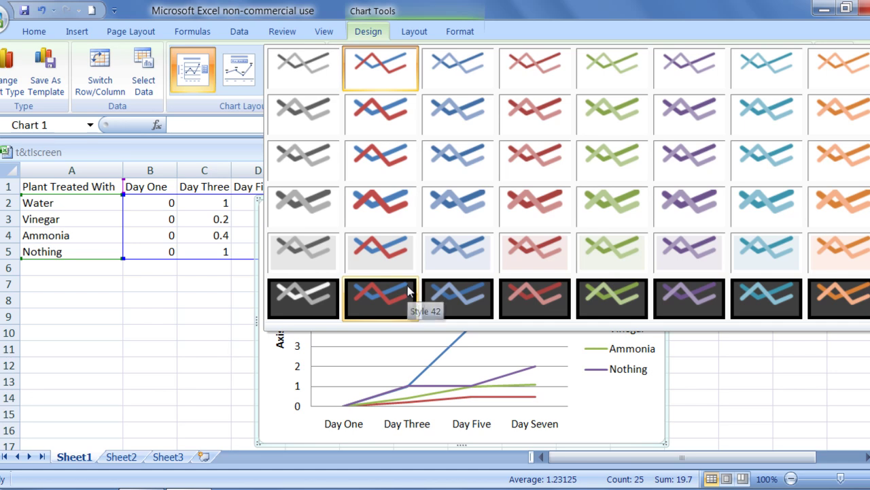
pyautogui.click(382, 301)
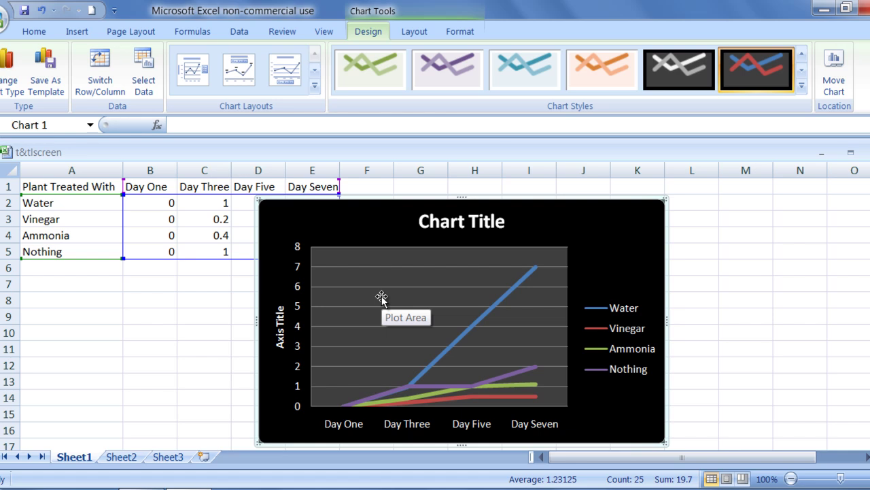
# Step: Replace the placeholder chart title with "The Impact of Solution on Plant Growth"
pyautogui.click(415, 33)
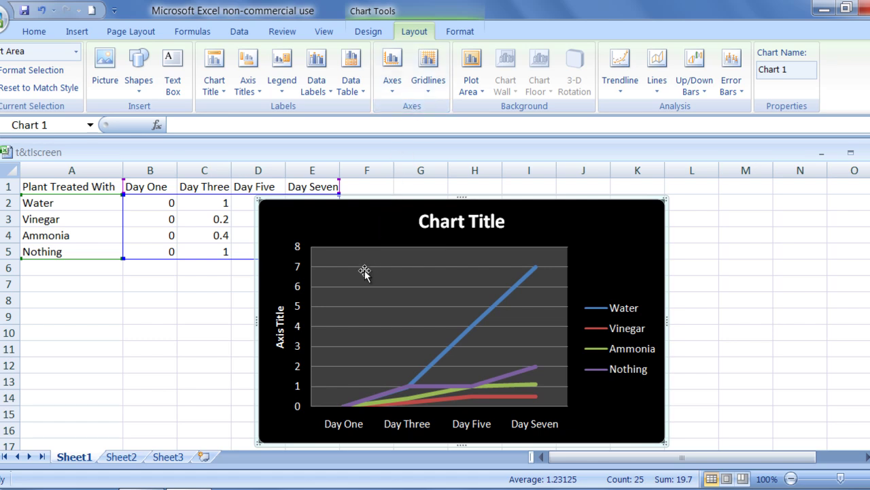
pyautogui.click(425, 227)
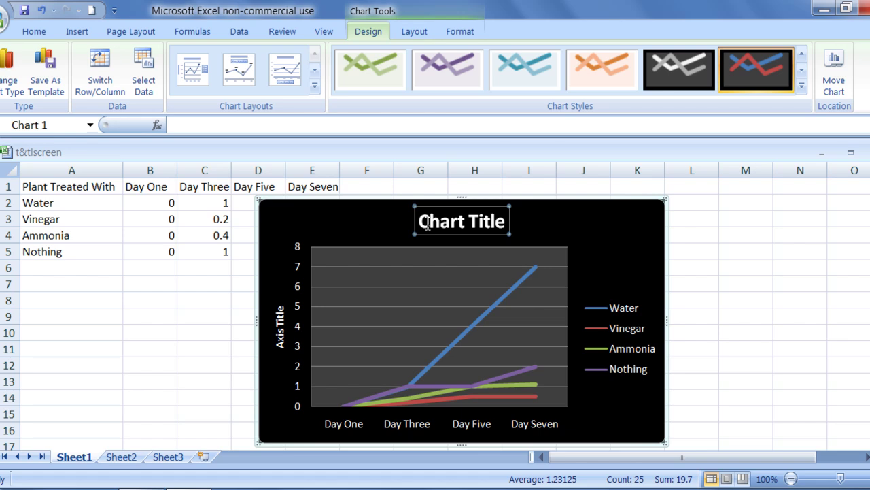
pyautogui.moveTo(423, 223); pyautogui.dragTo(502, 230)
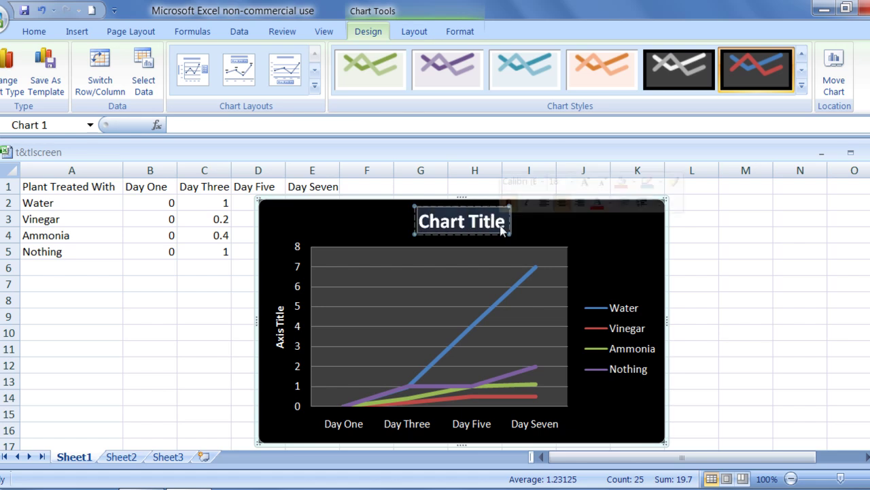
pyautogui.press('Delete')
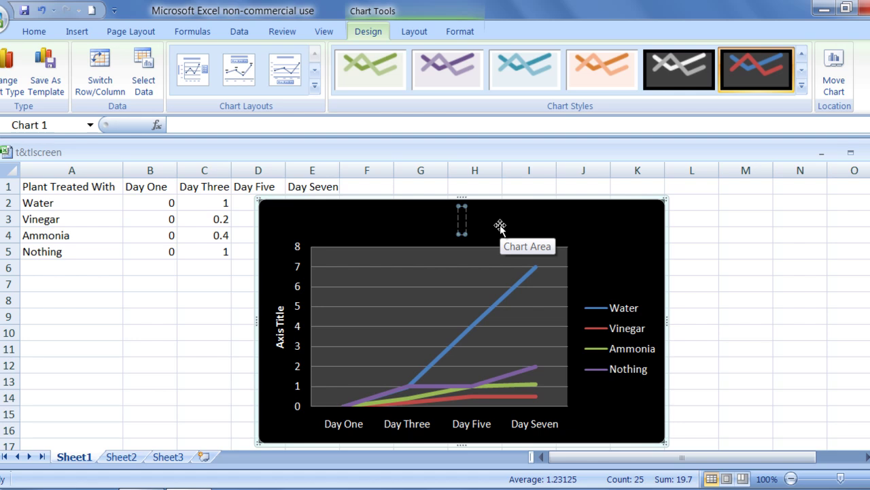
pyautogui.write('The')
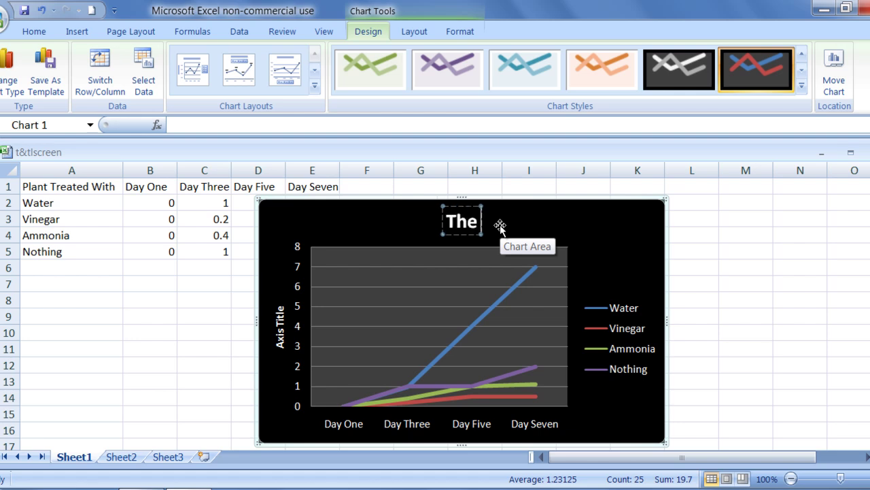
pyautogui.write(' Impact of')
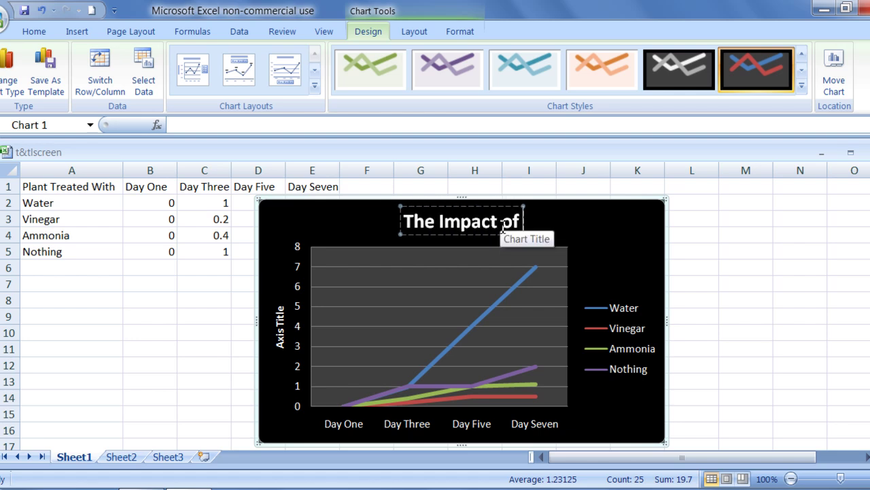
pyautogui.write(' Solution on')
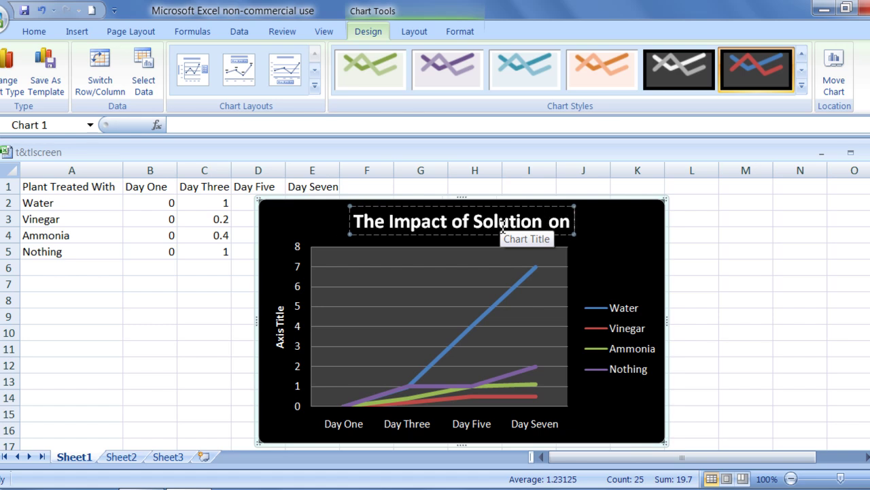
pyautogui.write(' Plant Growth')
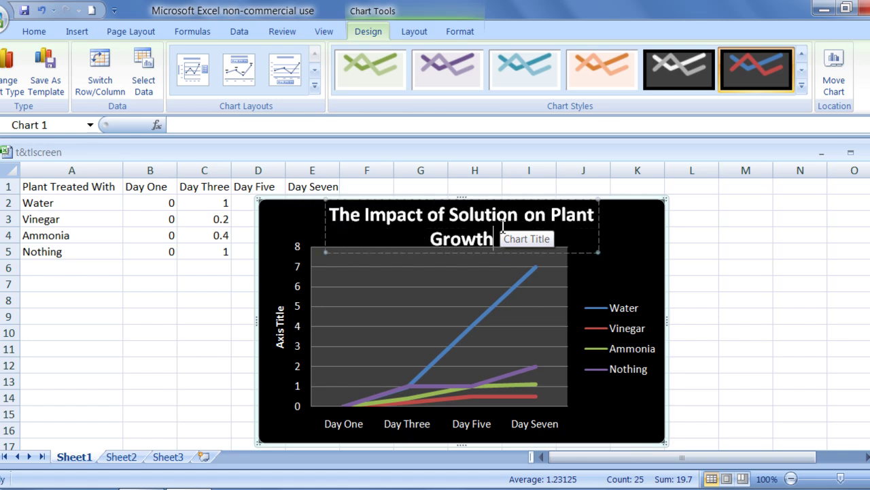
# Step: Replace the placeholder vertical axis title with "Inches Grown"
pyautogui.click(280, 337)
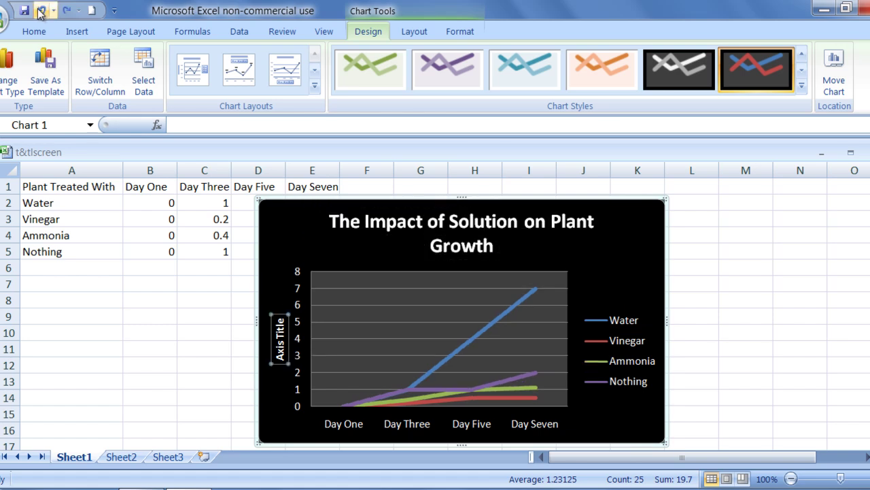
pyautogui.click(280, 331)
pyautogui.press('BackSpace')
pyautogui.press('BackSpace')
pyautogui.press('BackSpace')
pyautogui.press('BackSpace')
pyautogui.press('BackSpace')
pyautogui.press('BackSpace')
pyautogui.press('BackSpace')
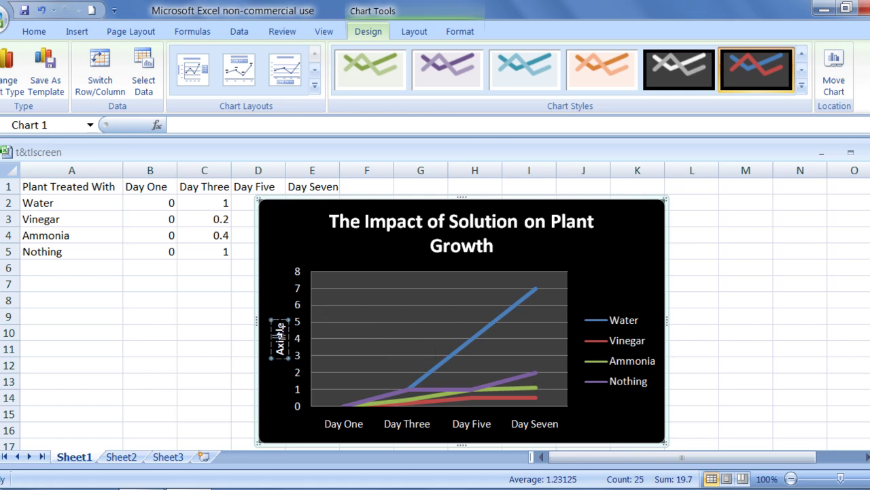
pyautogui.press('Delete')
pyautogui.press('Delete')
pyautogui.press('Delete')
pyautogui.write('Inches Grown')
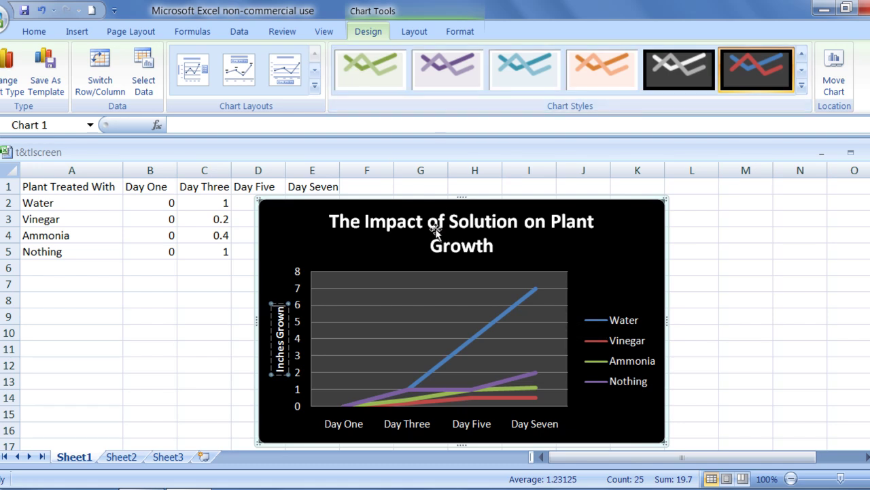
# Step: Apply the solid red filled shape style to the vertical axis title
pyautogui.click(412, 34)
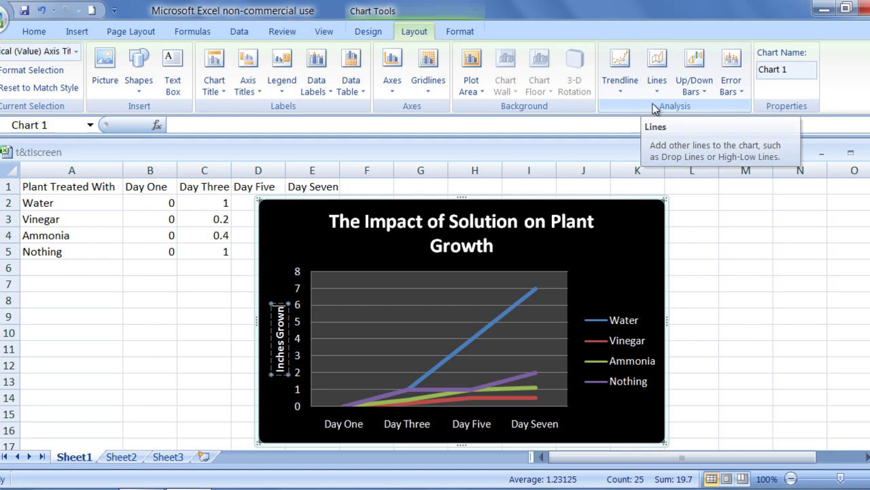
pyautogui.click(460, 31)
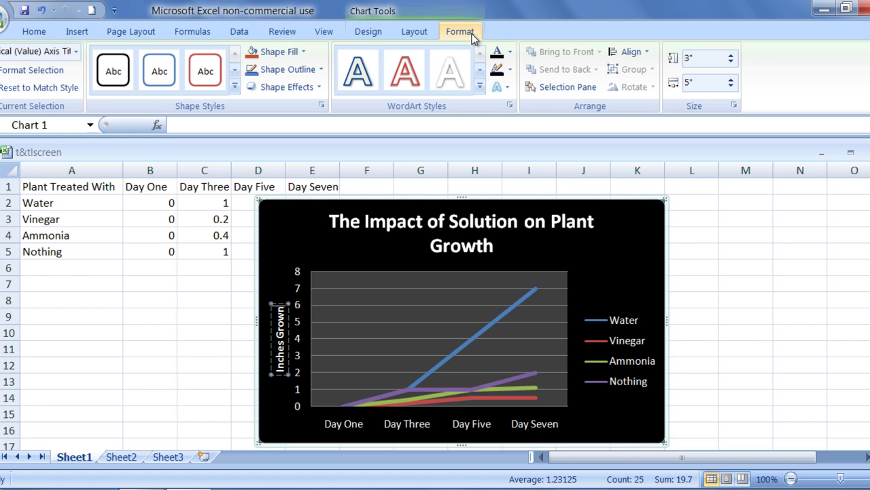
pyautogui.click(235, 88)
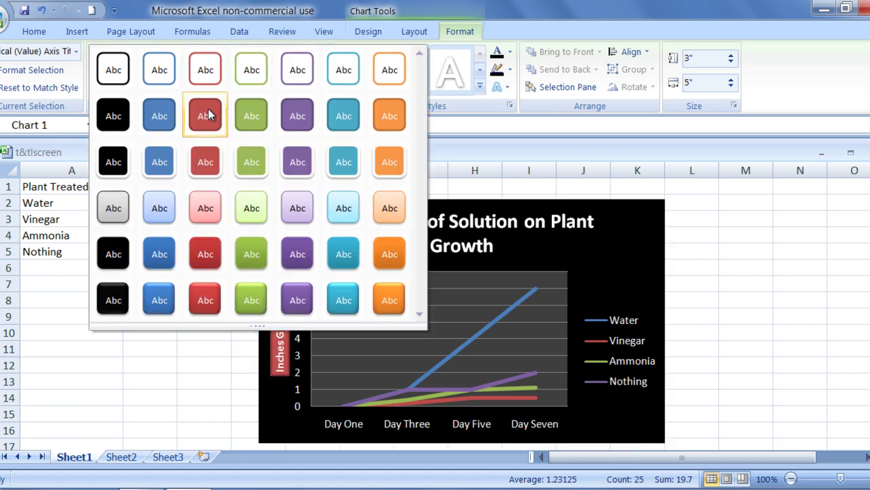
pyautogui.click(208, 112)
# Step: Give the chart title a solid purple shape style with blue-outlined WordArt text, and the legend a white WordArt text style
pyautogui.click(466, 233)
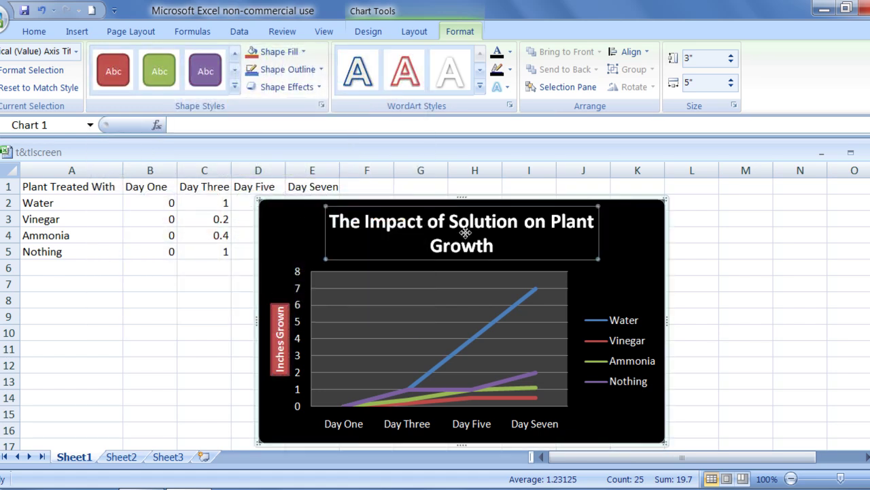
pyautogui.click(211, 73)
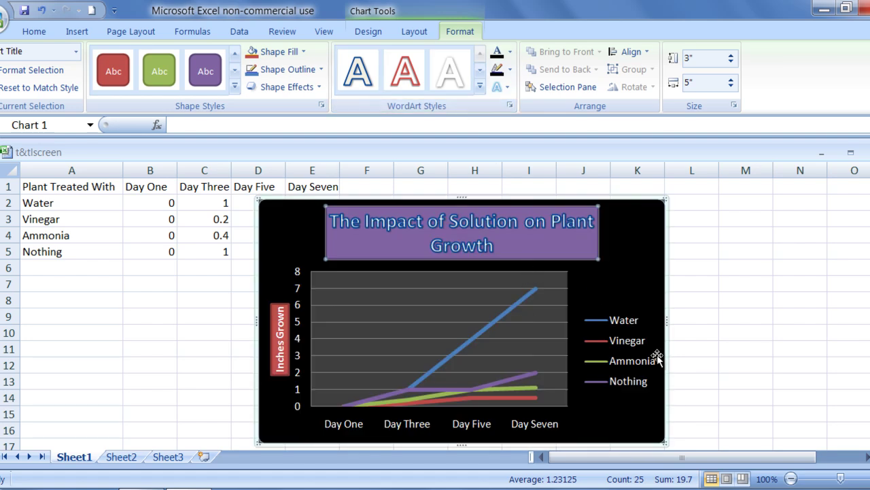
pyautogui.click(591, 328)
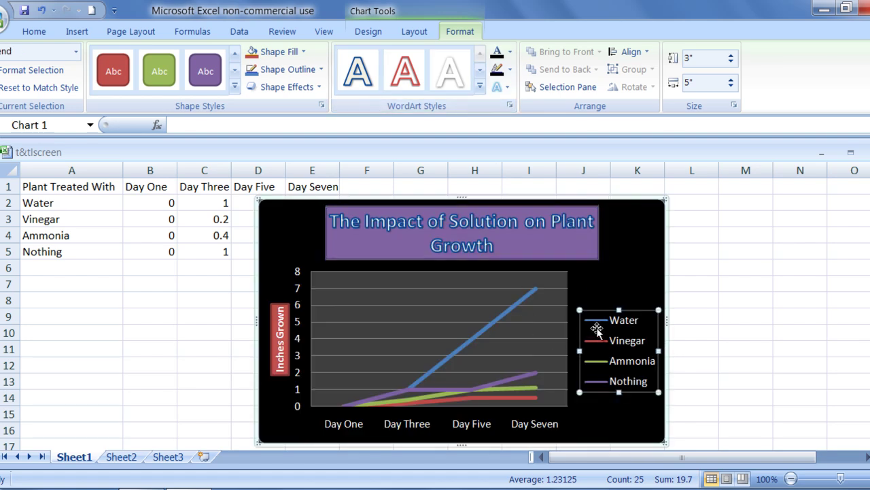
pyautogui.click(465, 92)
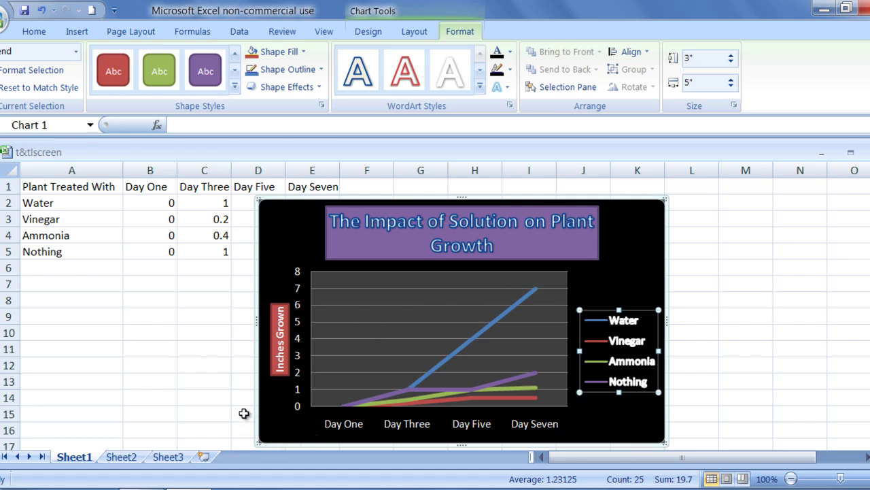
# Step: Open Sheet2 to view the sample bar and pie charts
pyautogui.click(125, 457)
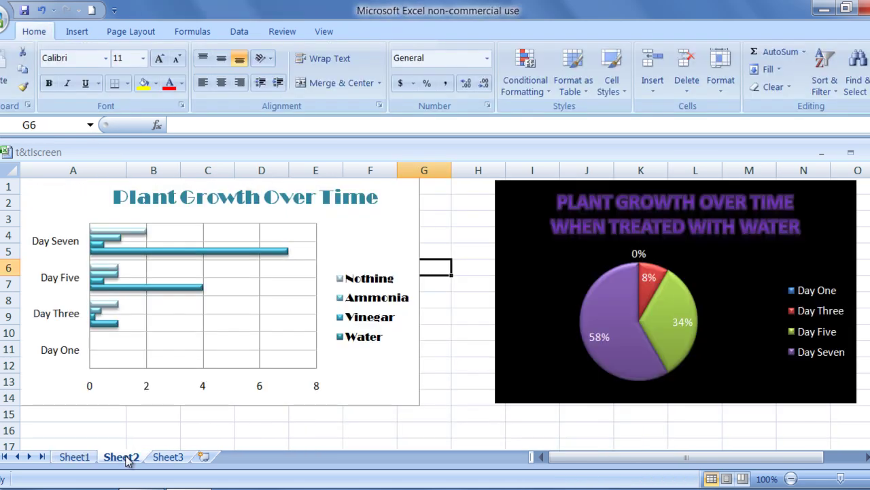